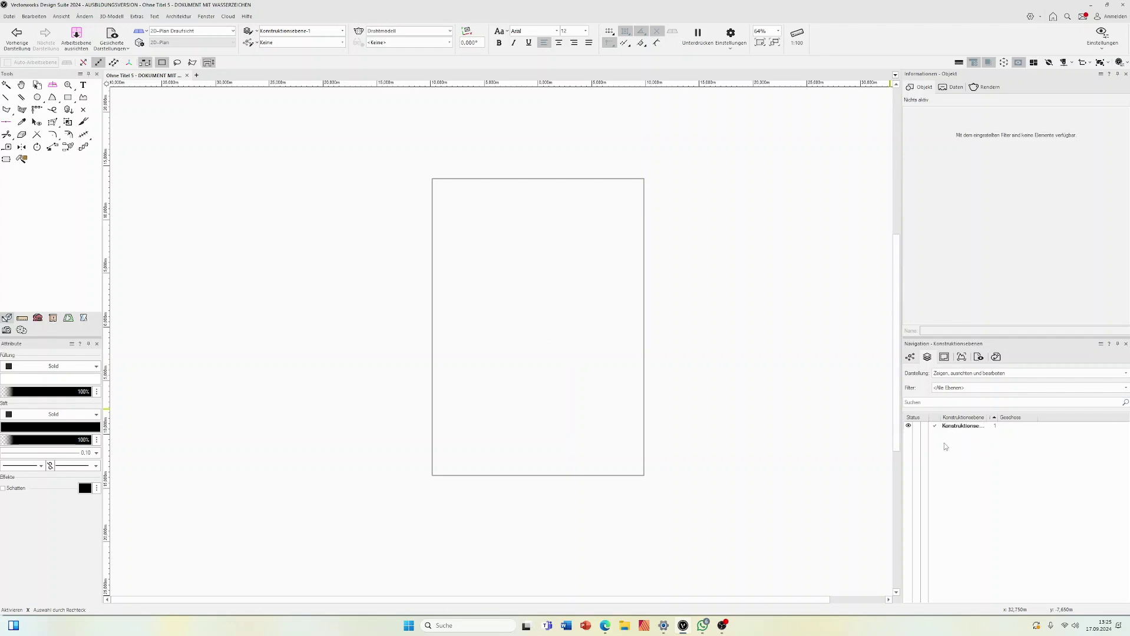
double_click(943, 427)
click(1014, 424)
click(1012, 426)
Start a new 3D storey in the document's Organisation settings and review its list of reference height types.
click(137, 19)
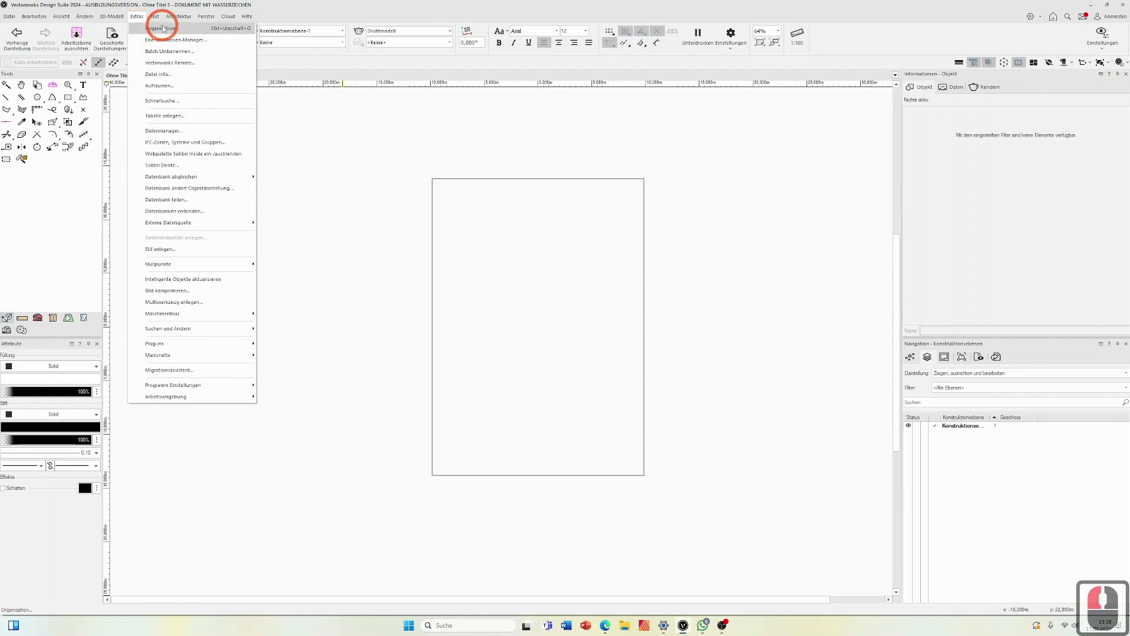
click(162, 28)
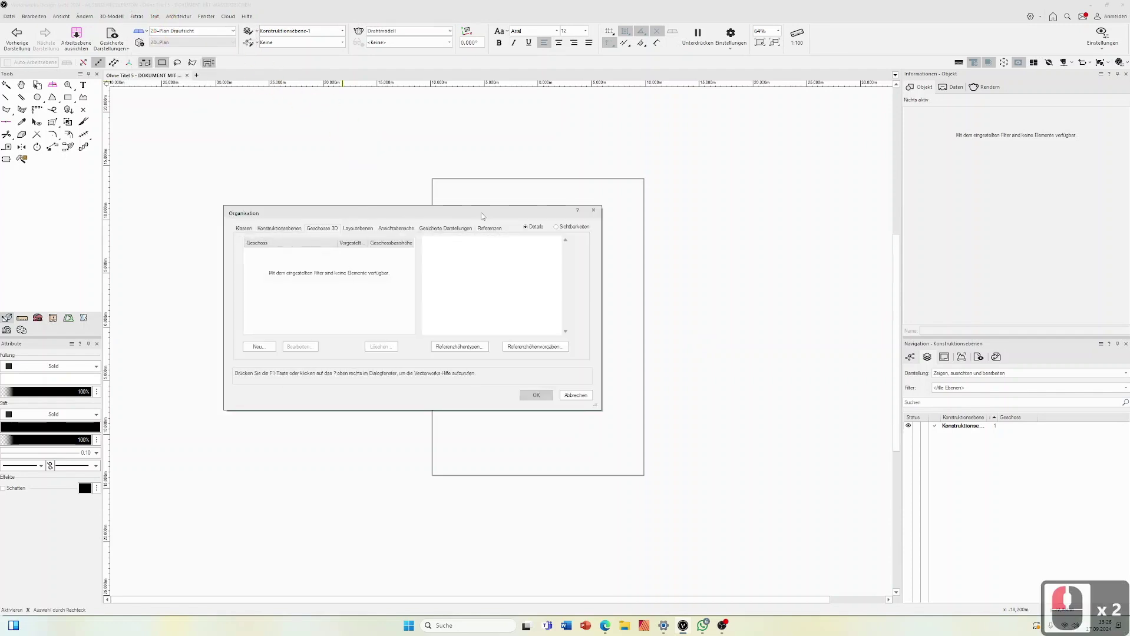
drag(480, 214, 543, 240)
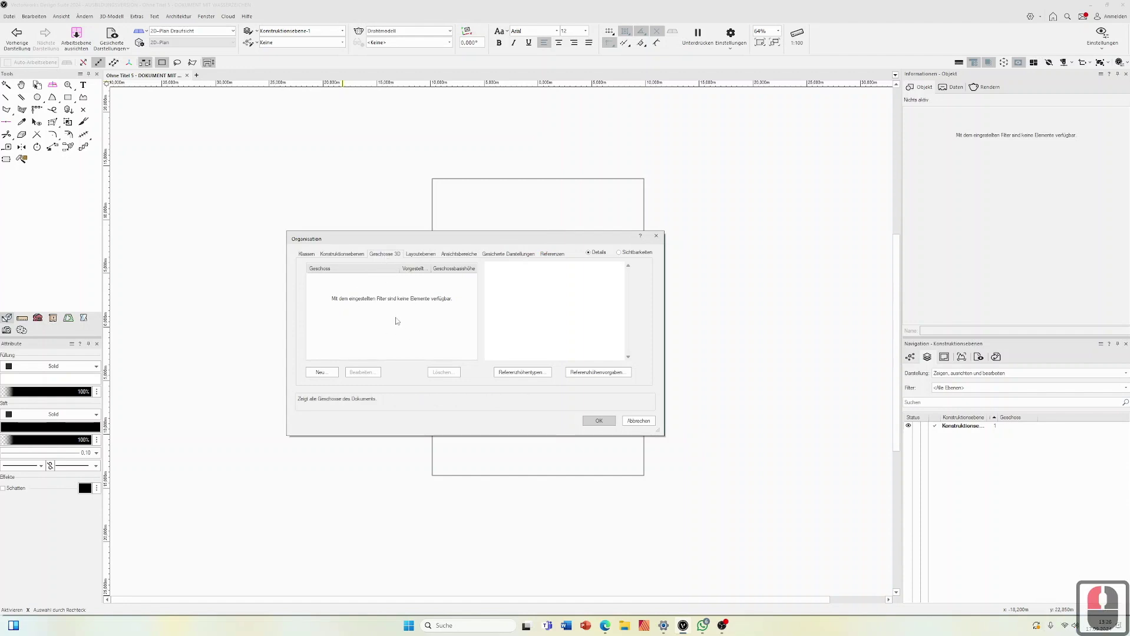
click(330, 371)
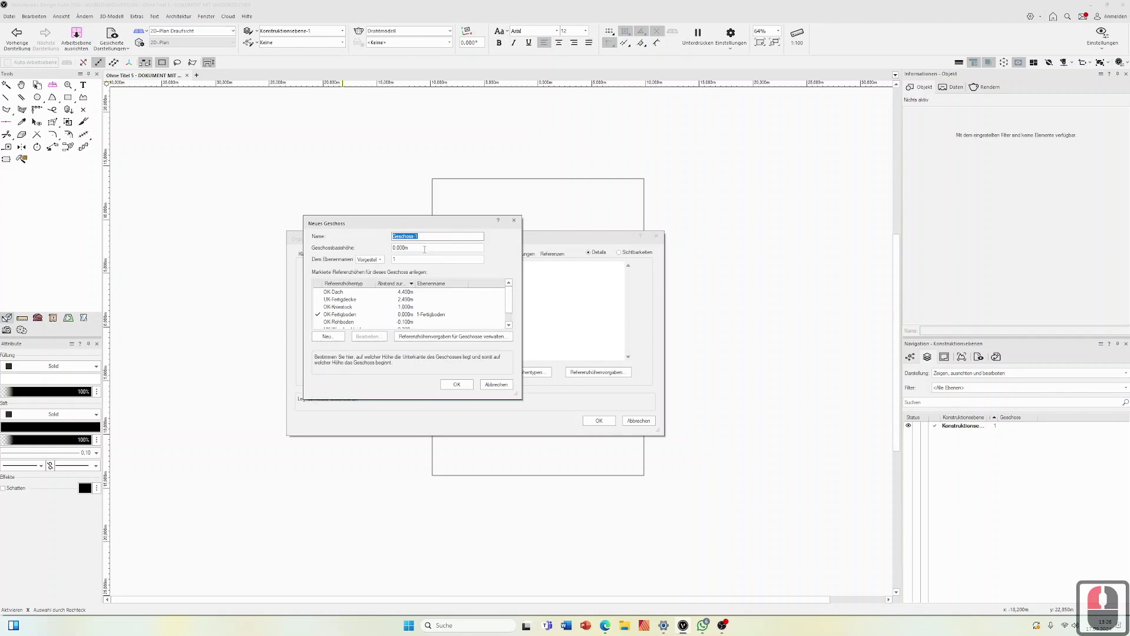
scroll(436, 305, down, 2)
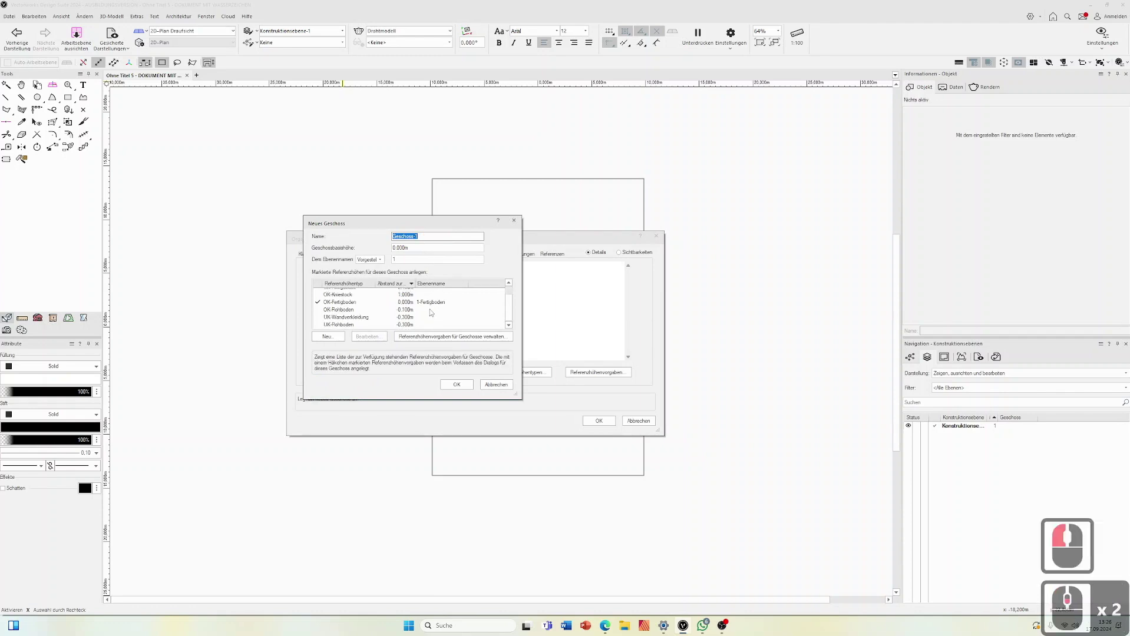
scroll(444, 319, up, 2)
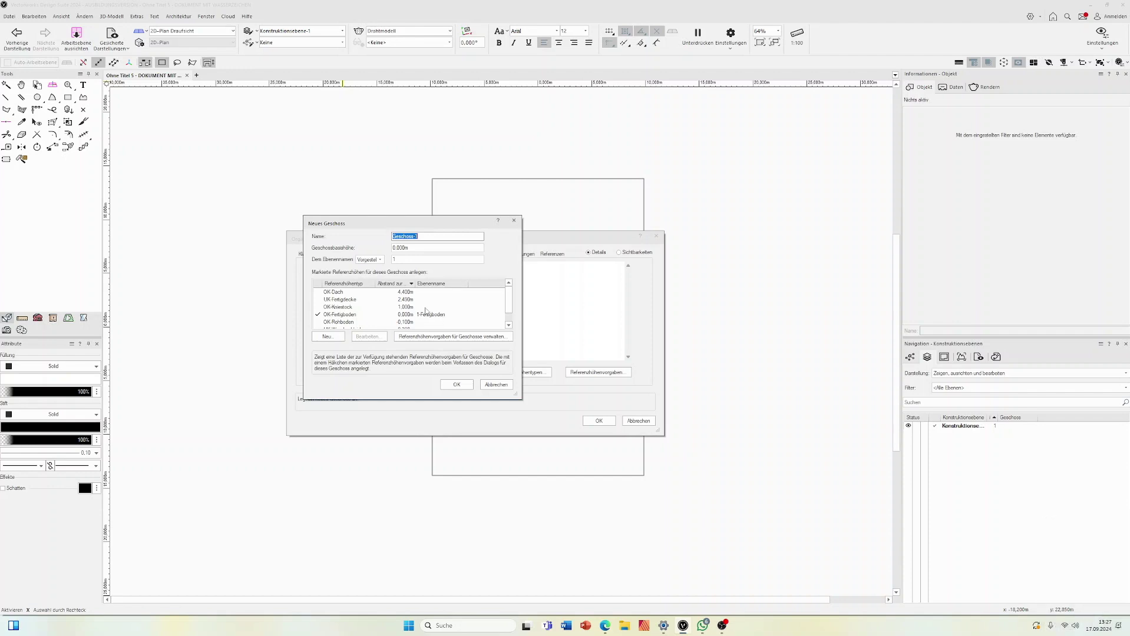
click(371, 316)
click(335, 310)
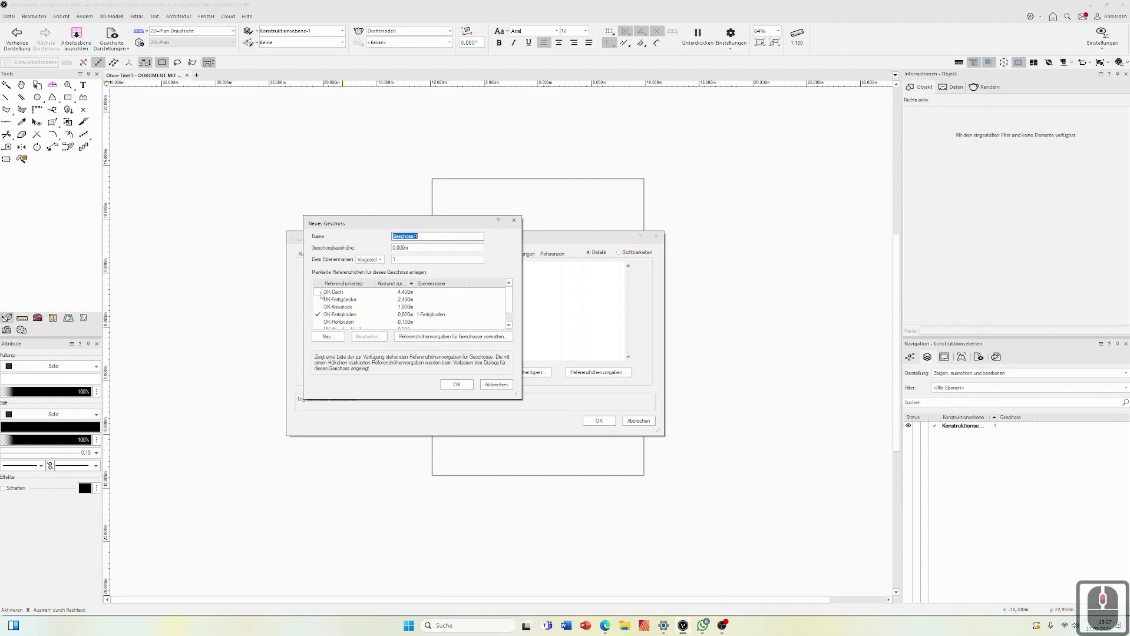
click(370, 316)
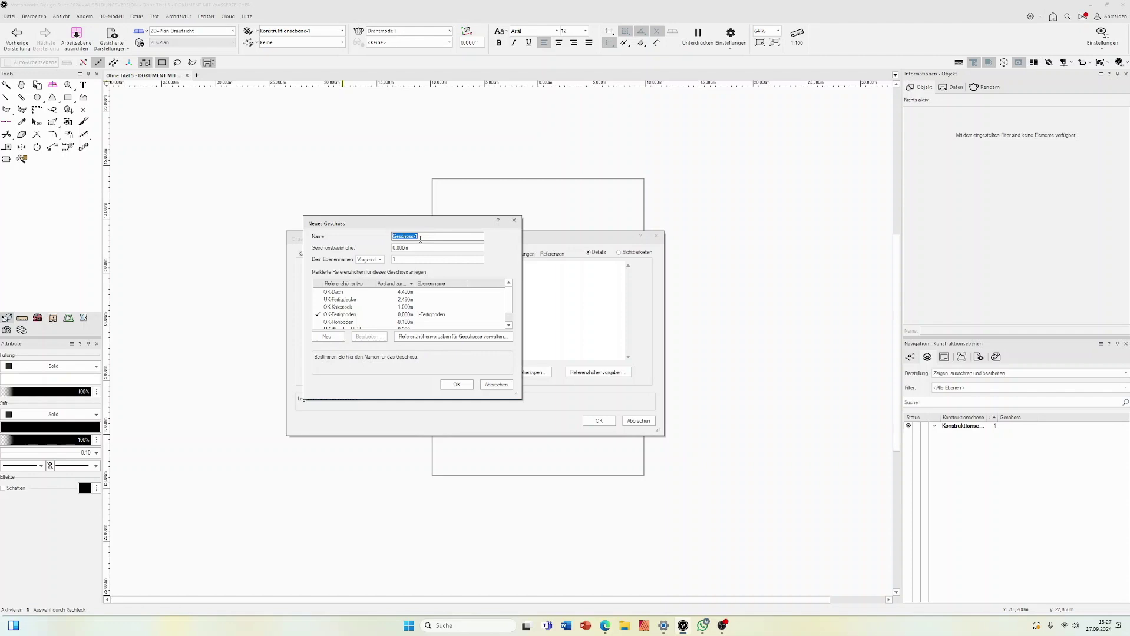
Name the new storey Souterrain, set its base height to -1.35 m and create it.
text(Sou)
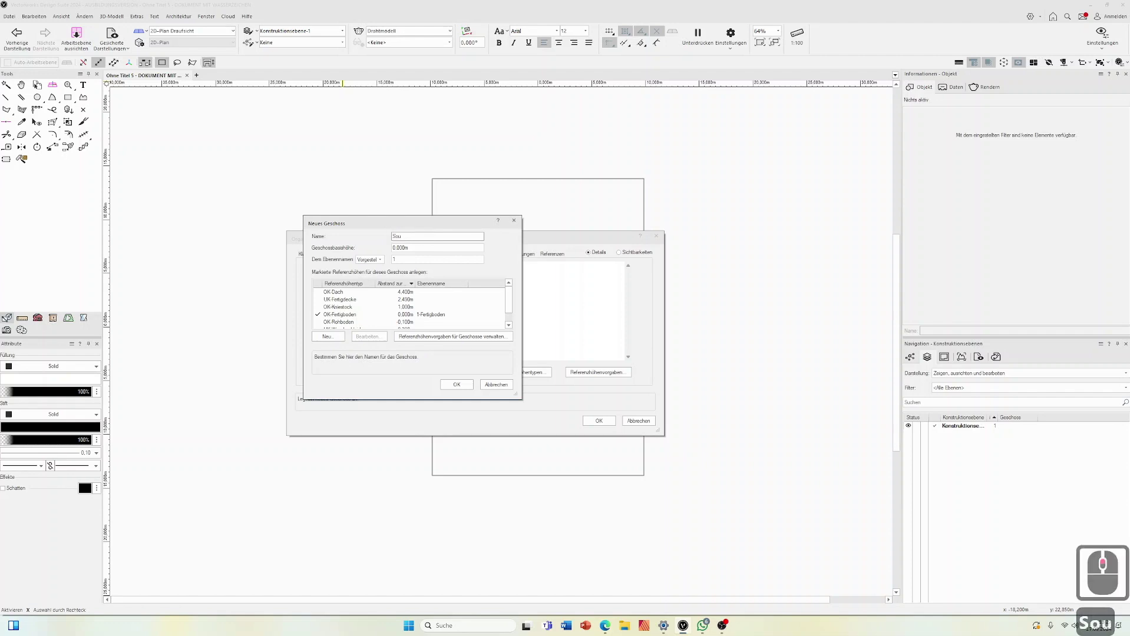
text(terrain)
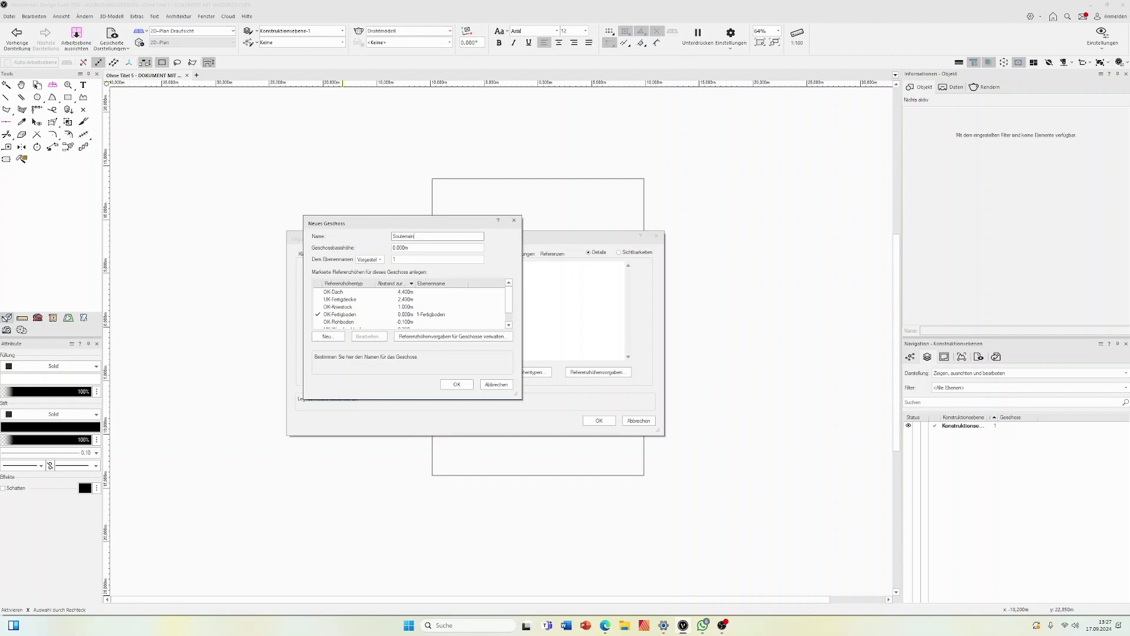
click(393, 248)
click(393, 247)
click(392, 248)
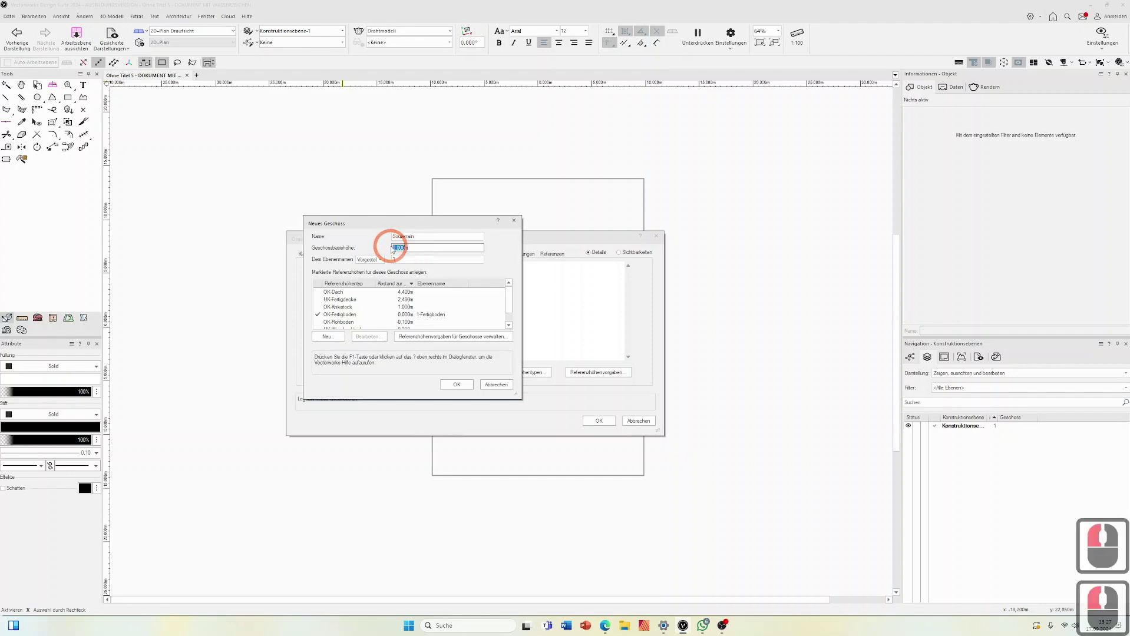
text(-1.35m)
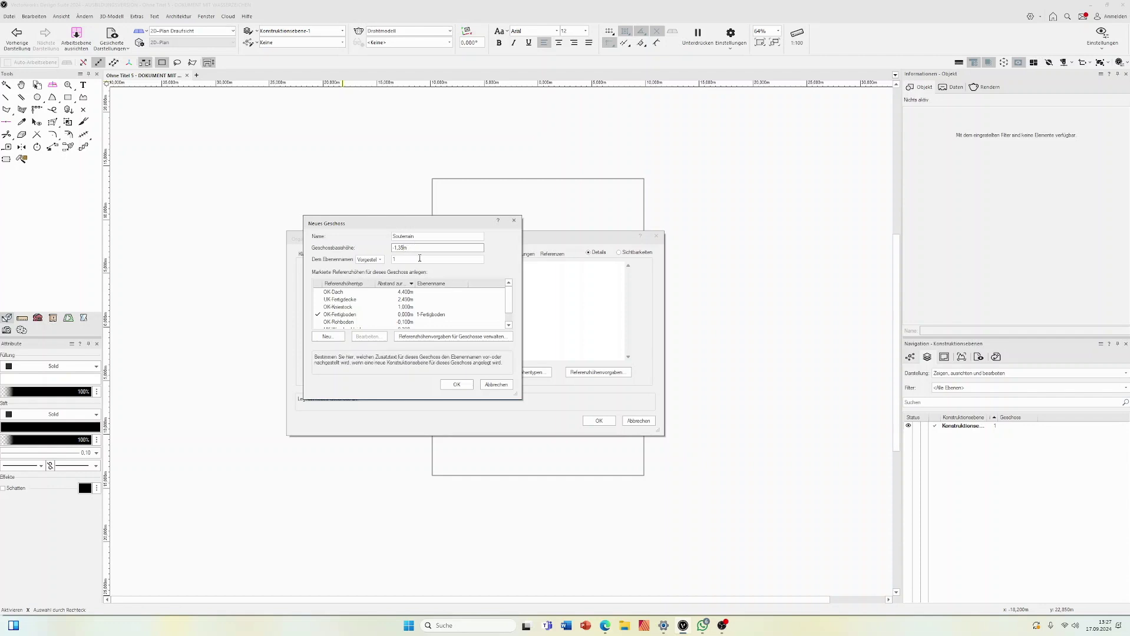
click(450, 384)
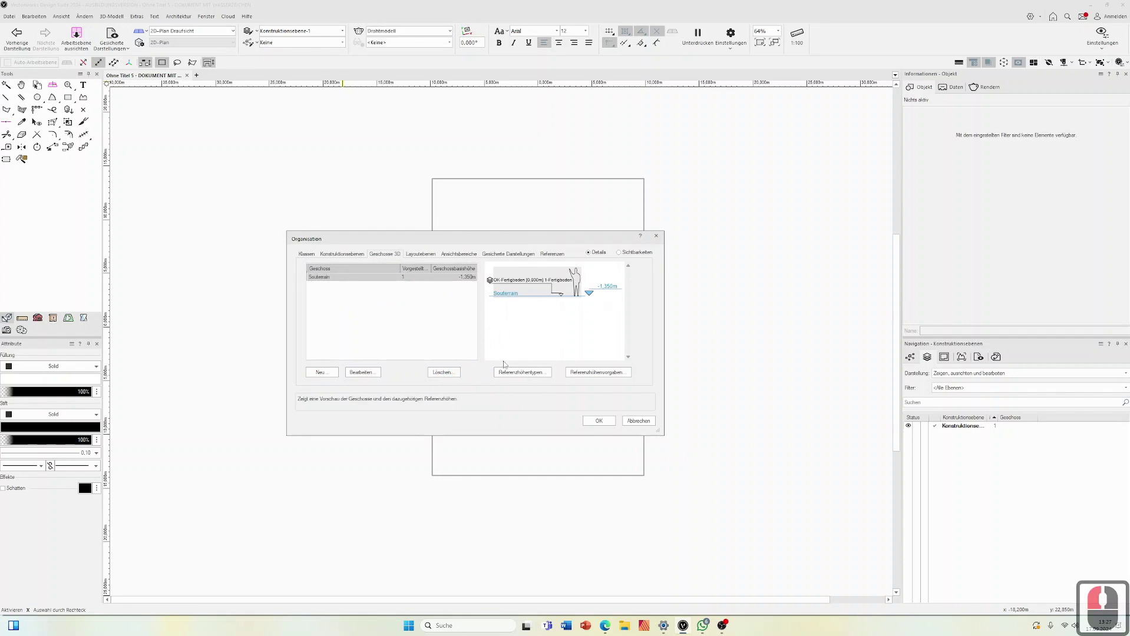
Add a second storey named Hochparterre with a base height of 1.35 m.
click(321, 372)
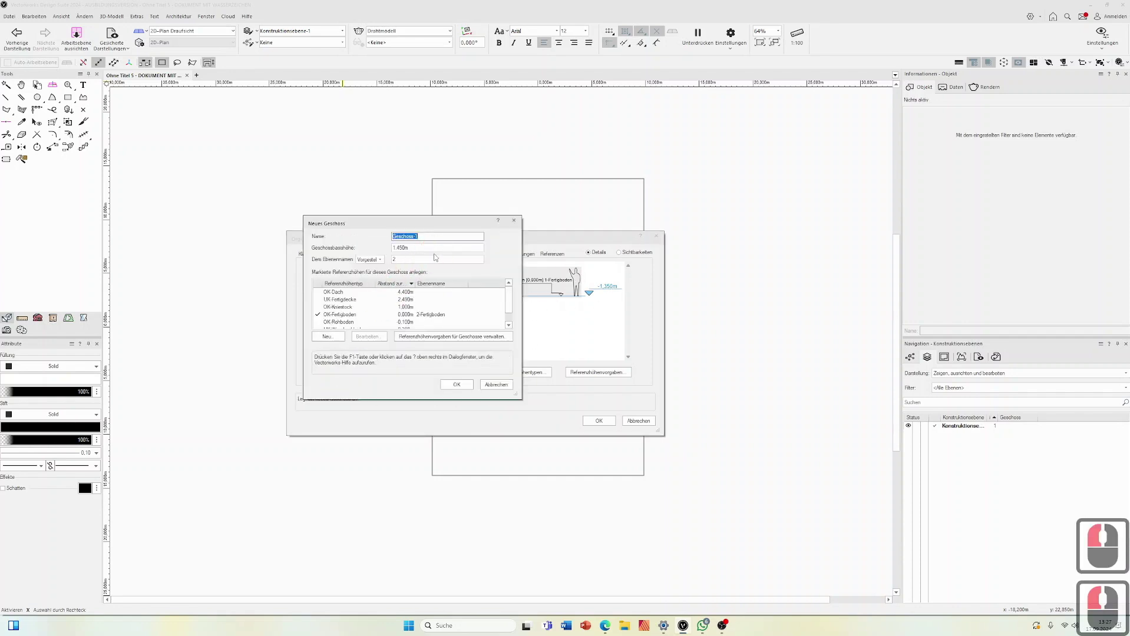
text(Hochparterre)
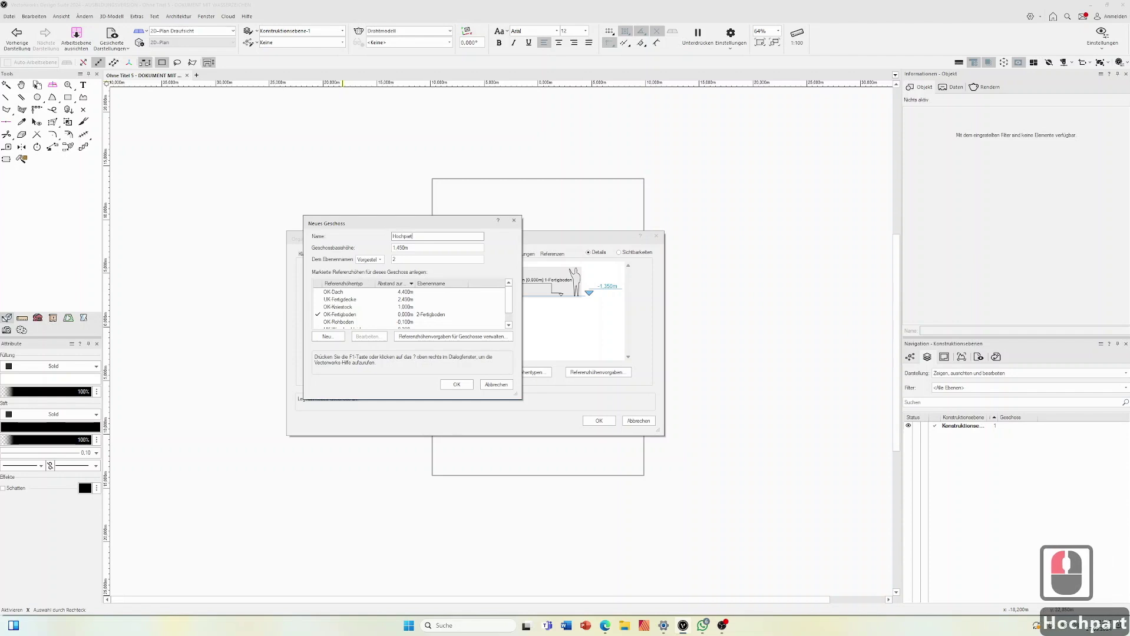
click(401, 248)
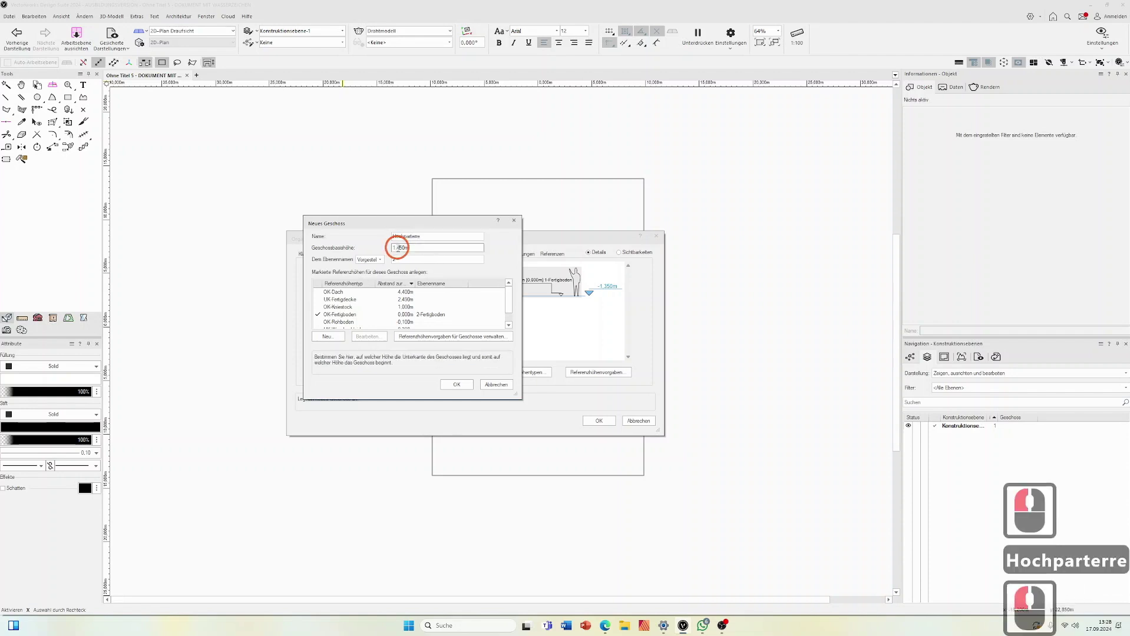
key(BackSpace)
text(3)
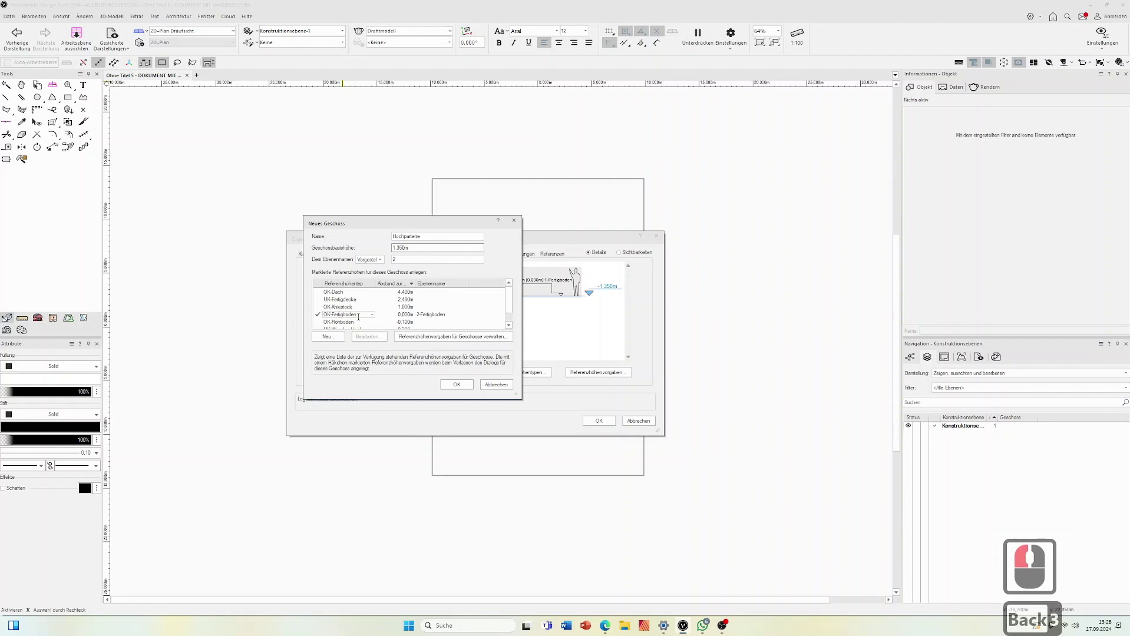
click(455, 385)
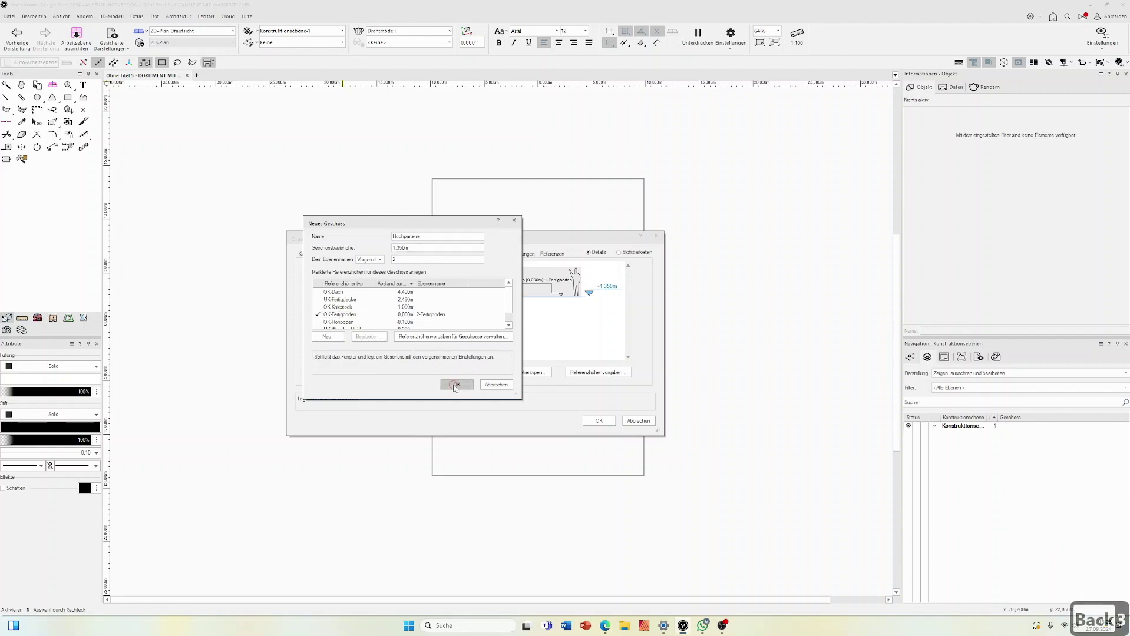
Add a third storey named 1. Obergeschoss with a base height of 4.35 m.
click(321, 373)
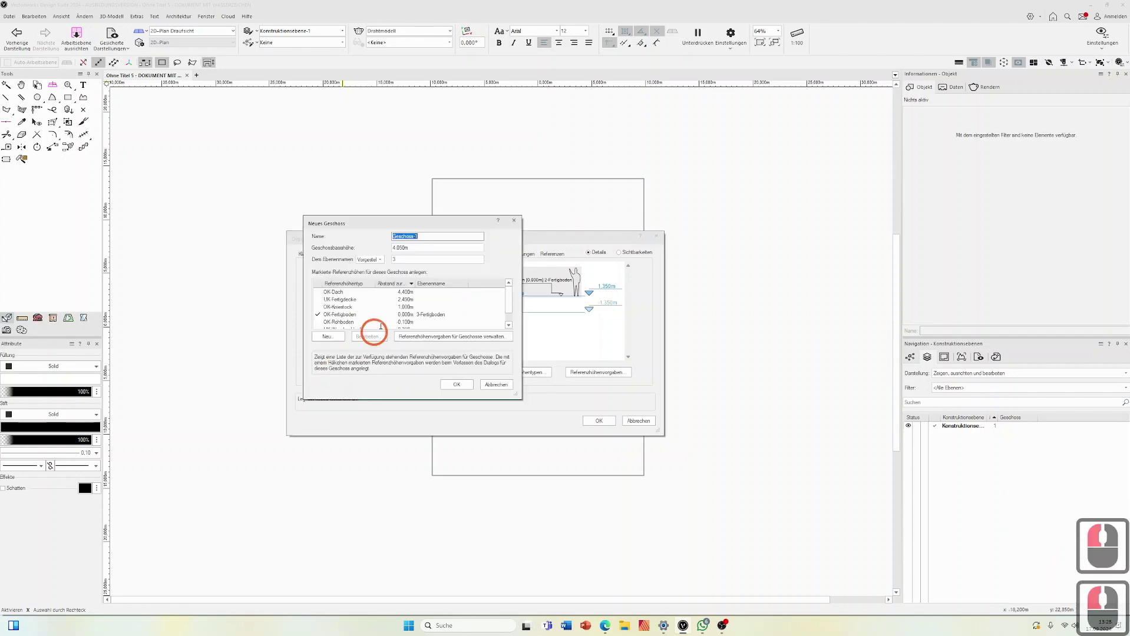
text(1. O)
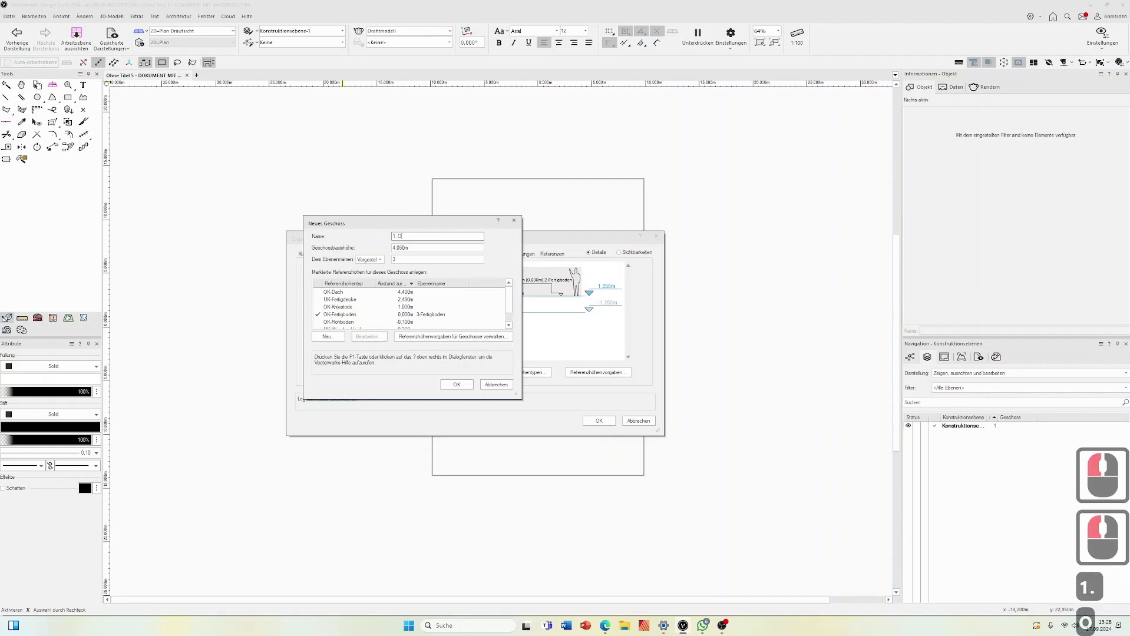
text(bergeschoss)
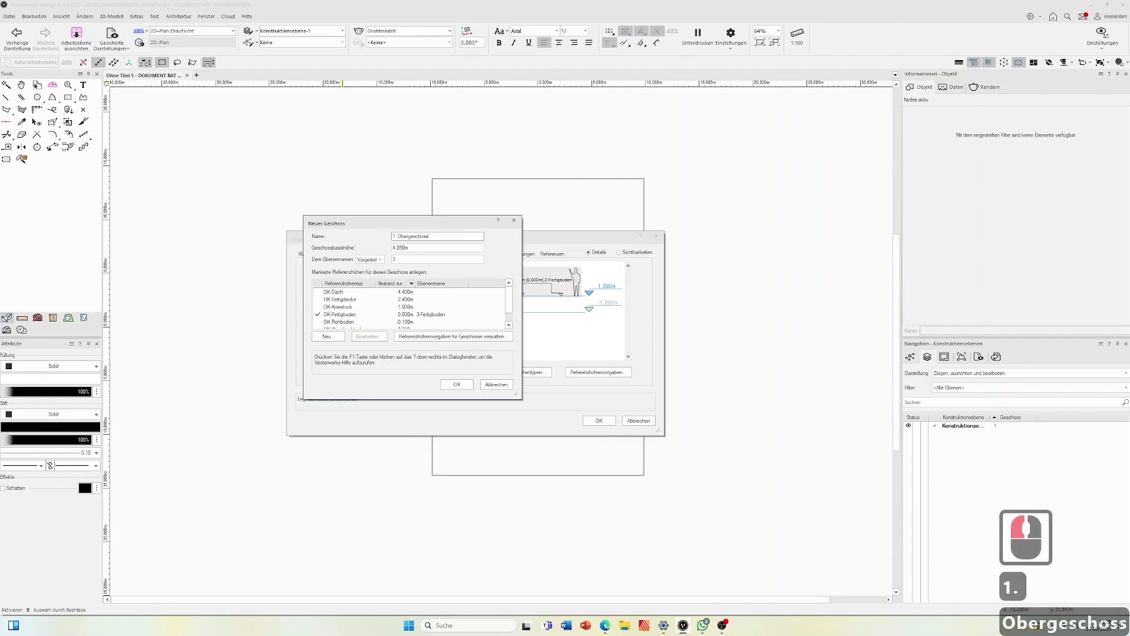
double_click(400, 247)
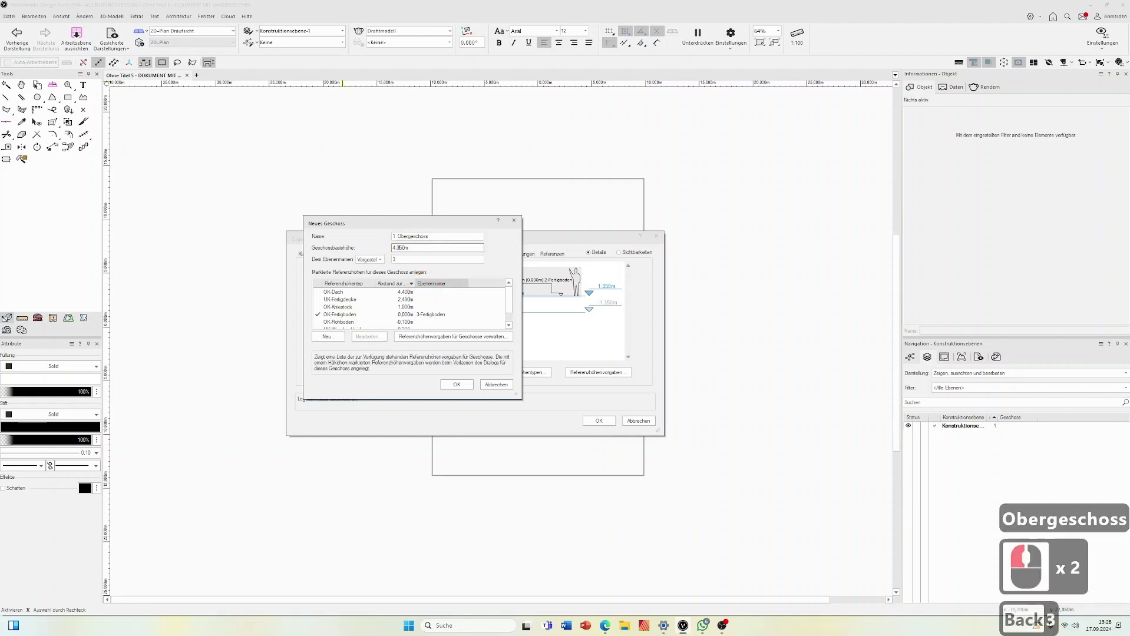
click(457, 384)
Add a fourth storey named 2. Obergeschoss with a base height of 7.35 m and apply the Organisation settings.
click(322, 373)
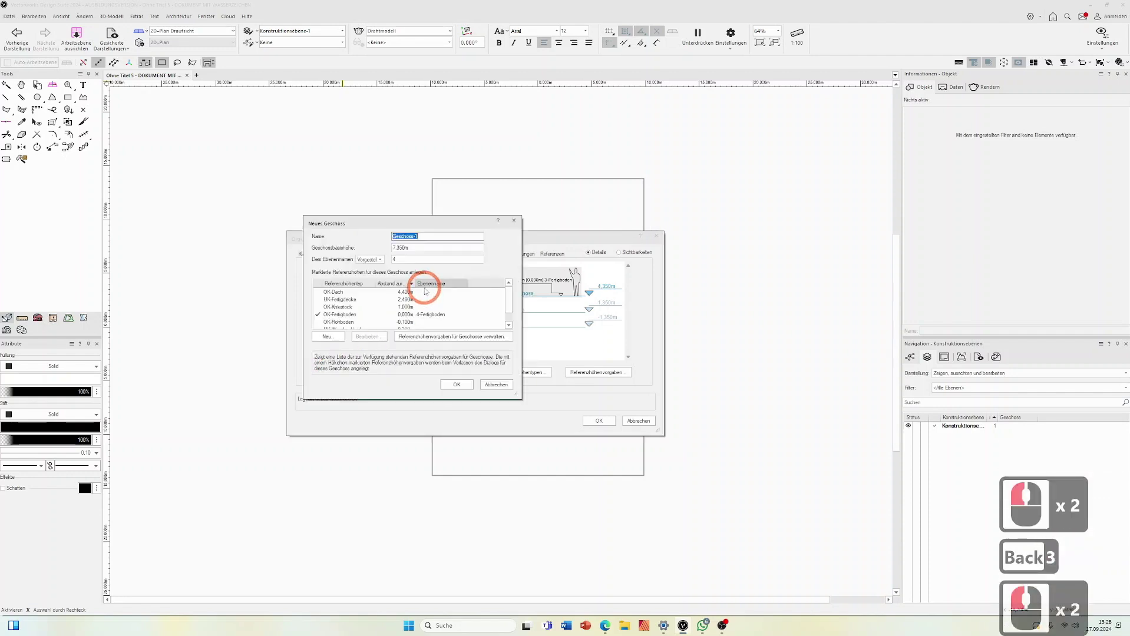
text(2. Ober)
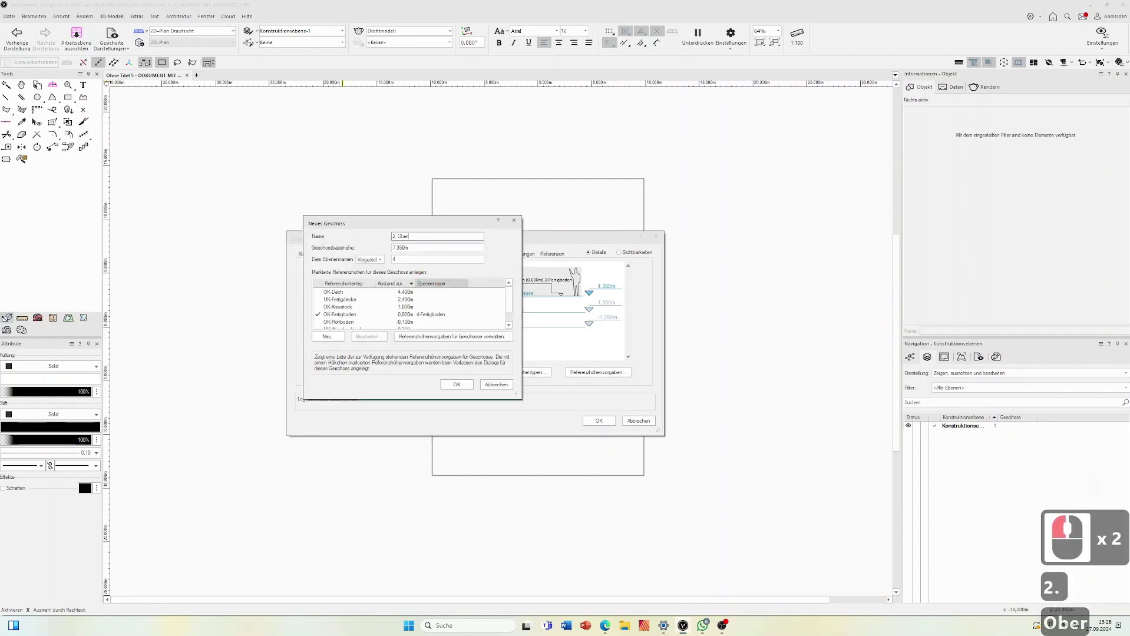
text(geschoss)
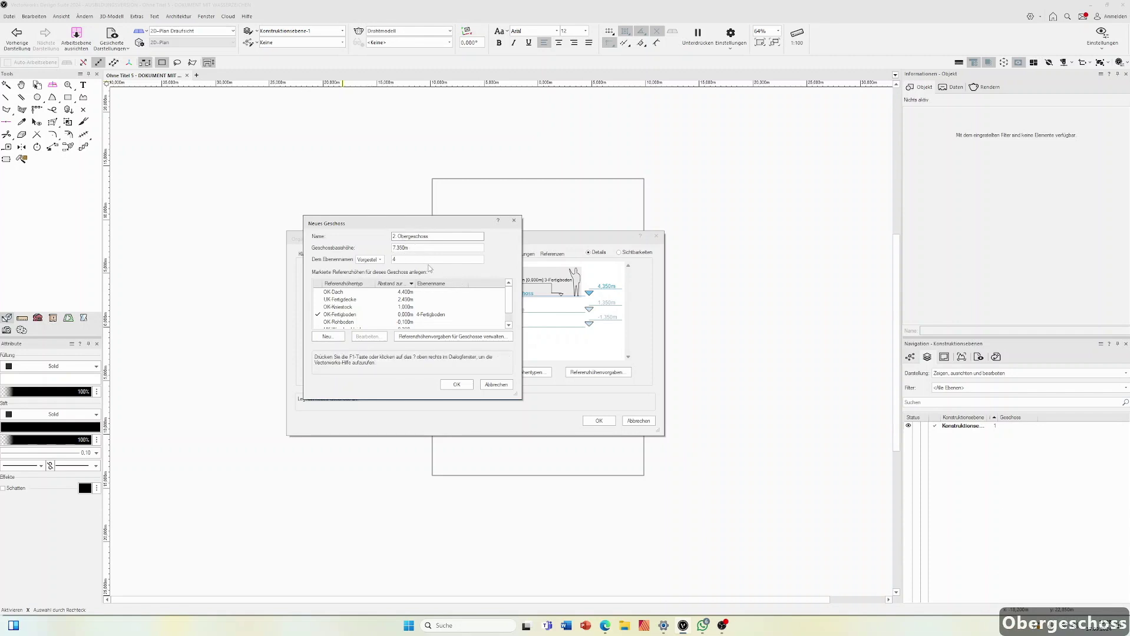
click(456, 384)
click(539, 293)
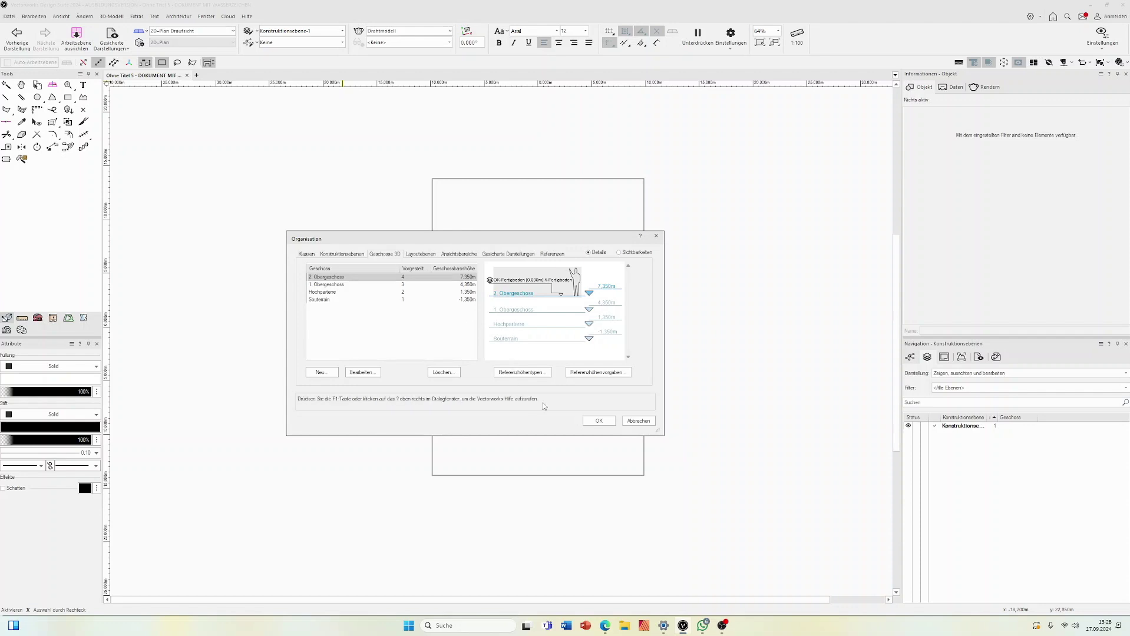
click(596, 422)
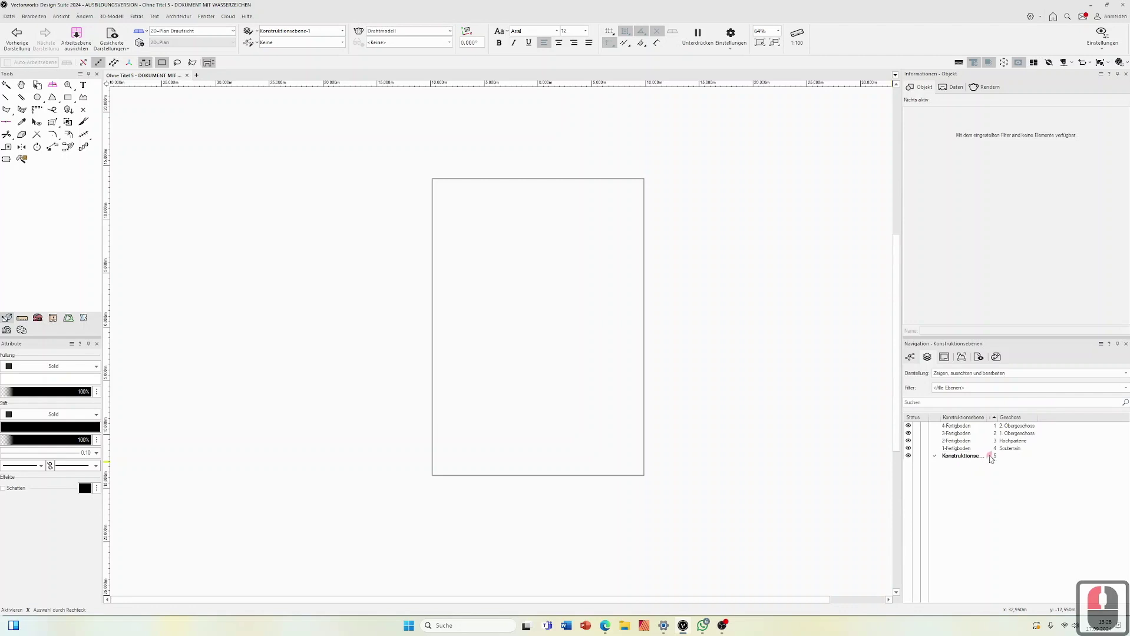
Delete the design layer Konstruktionsebene-1, which belongs to no storey, from the document.
click(1014, 425)
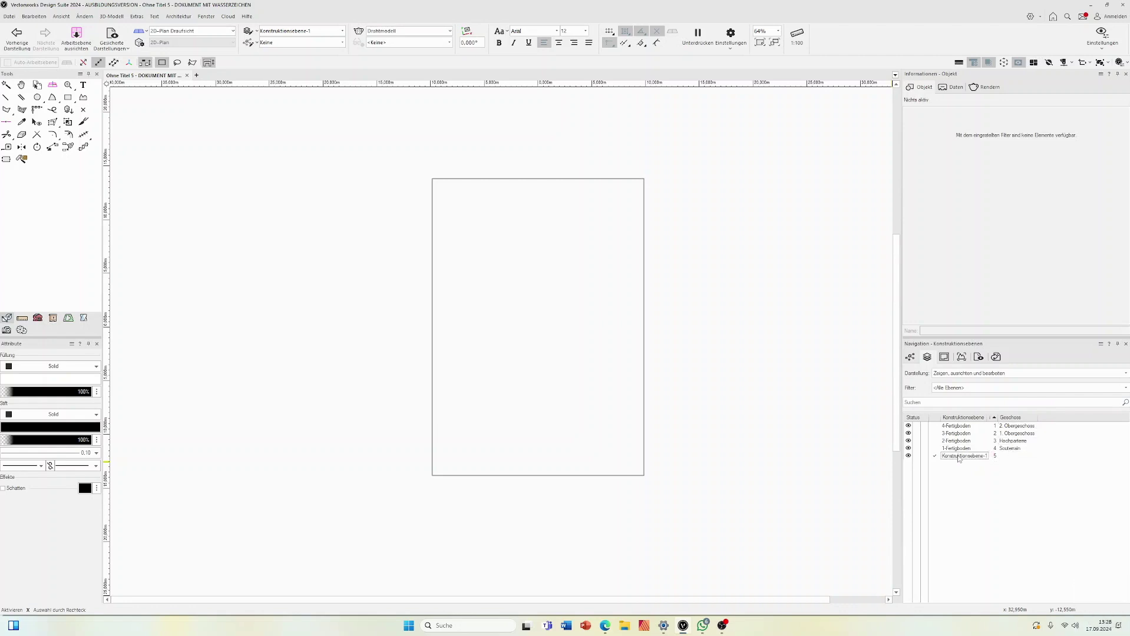
right_click(960, 457)
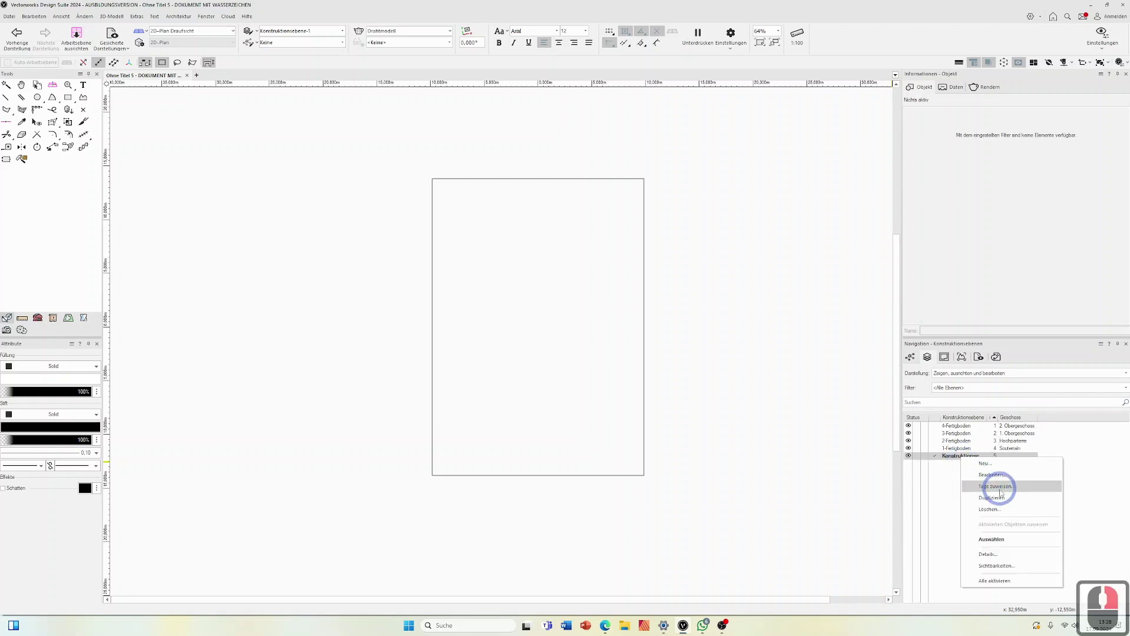
click(989, 510)
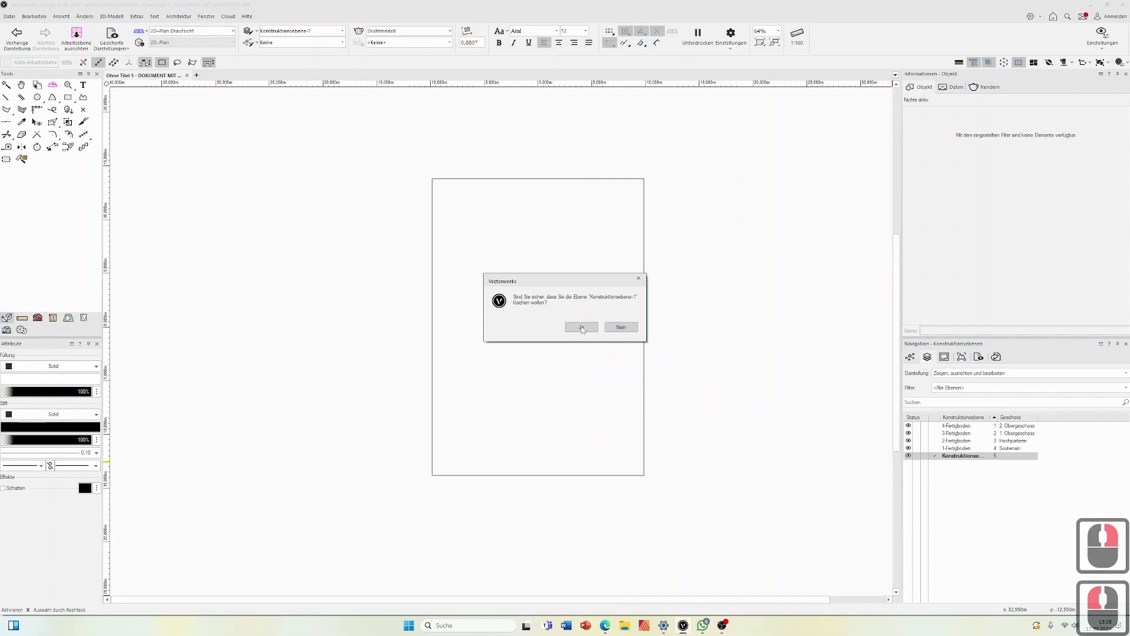
click(581, 327)
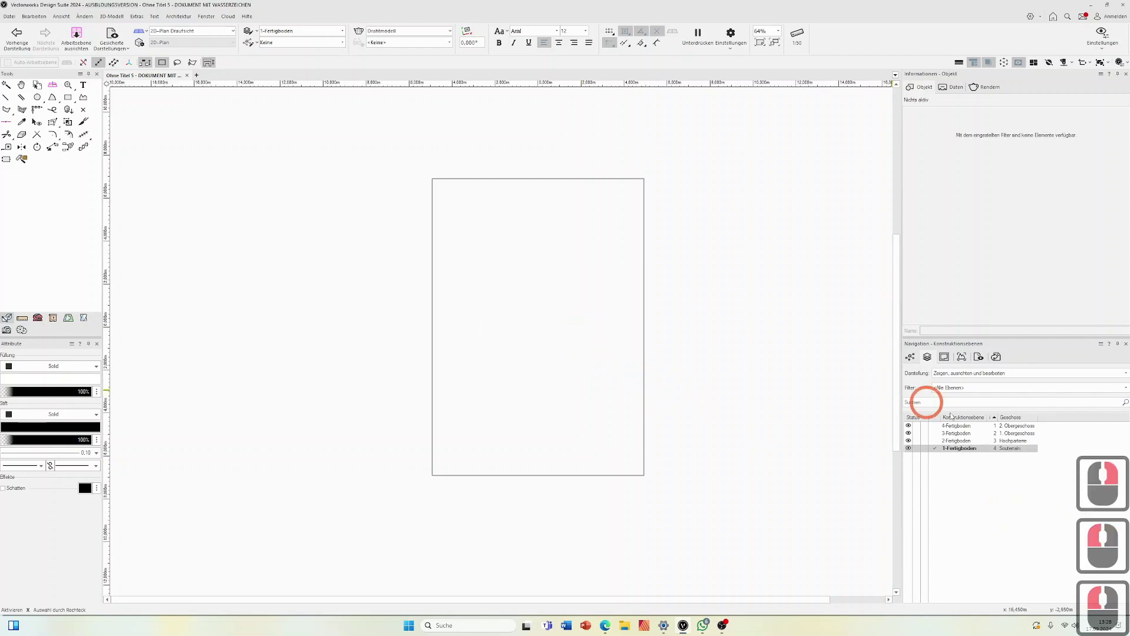